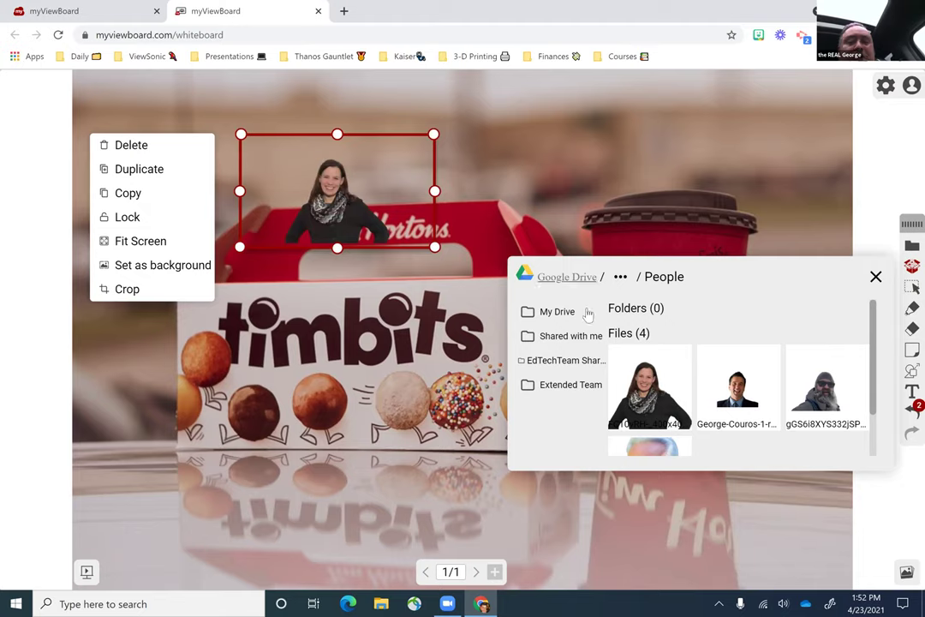
Add the remaining three photos from the Google Drive People folder to the canvas, at the cup lid and both lower corners.
{"action": "left_click_drag", "start_coordinate": [737, 386], "coordinate": [666, 197]}
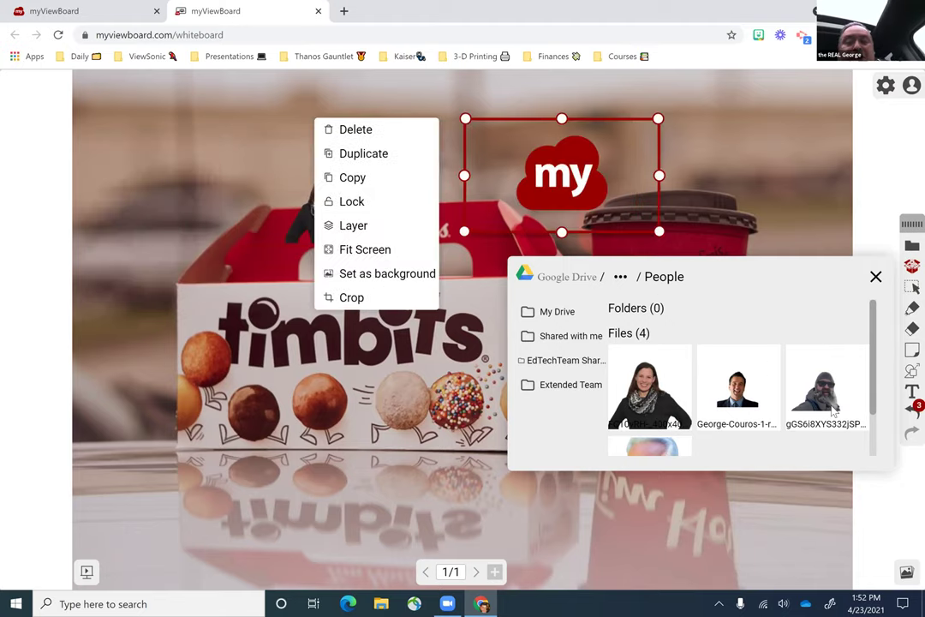
{"action": "left_click_drag", "start_coordinate": [823, 387], "coordinate": [209, 424]}
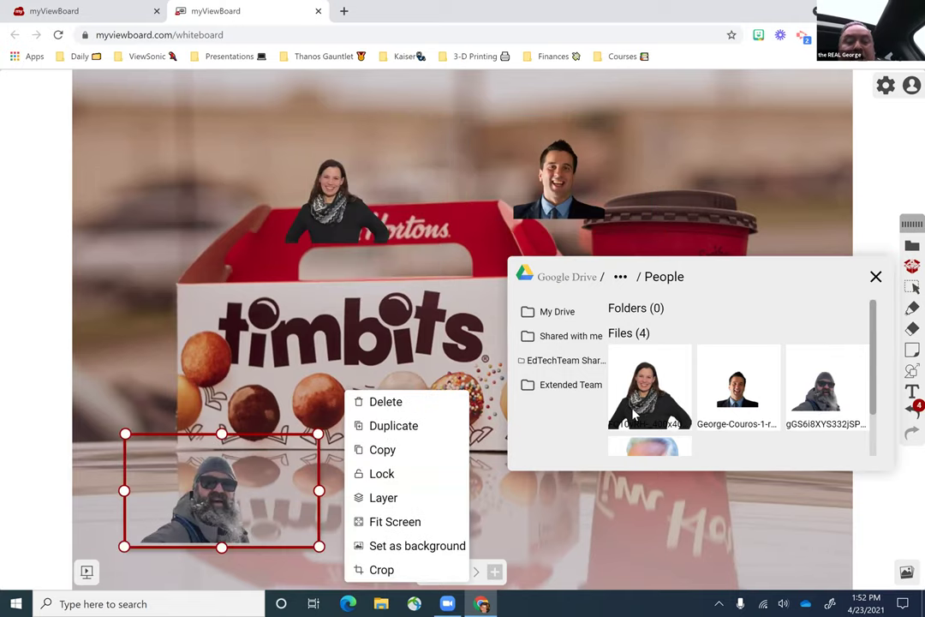
{"action": "scroll", "coordinate": [634, 414], "scroll_direction": "down", "scroll_amount": 2}
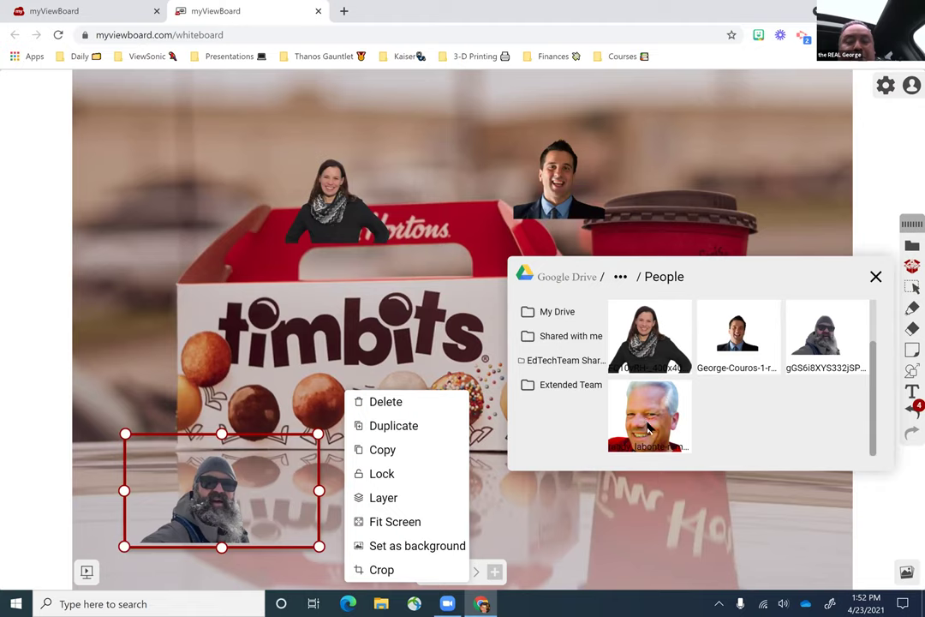
{"action": "left_click_drag", "start_coordinate": [649, 417], "coordinate": [720, 529]}
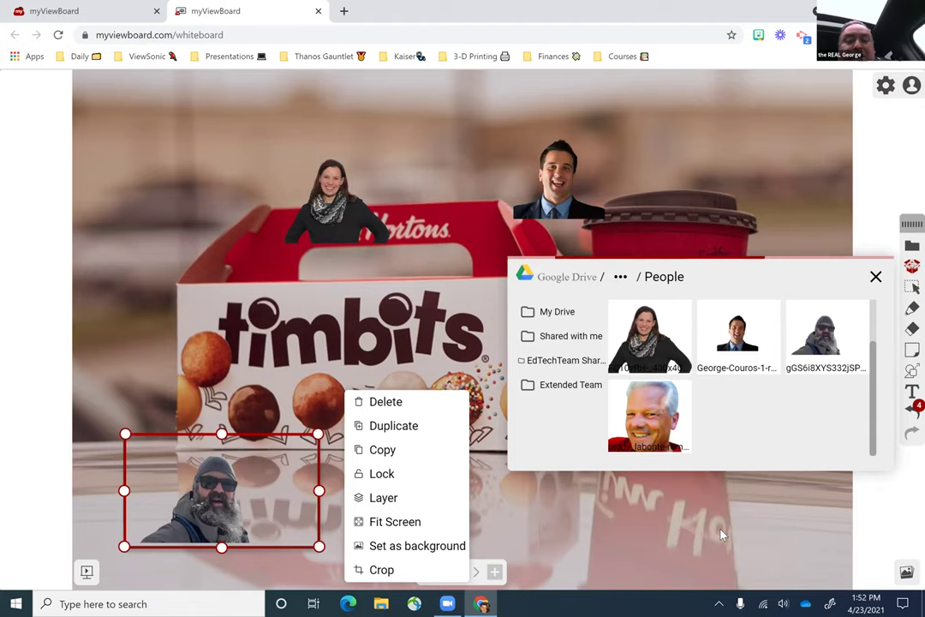
{"action": "left_click", "coordinate": [876, 276]}
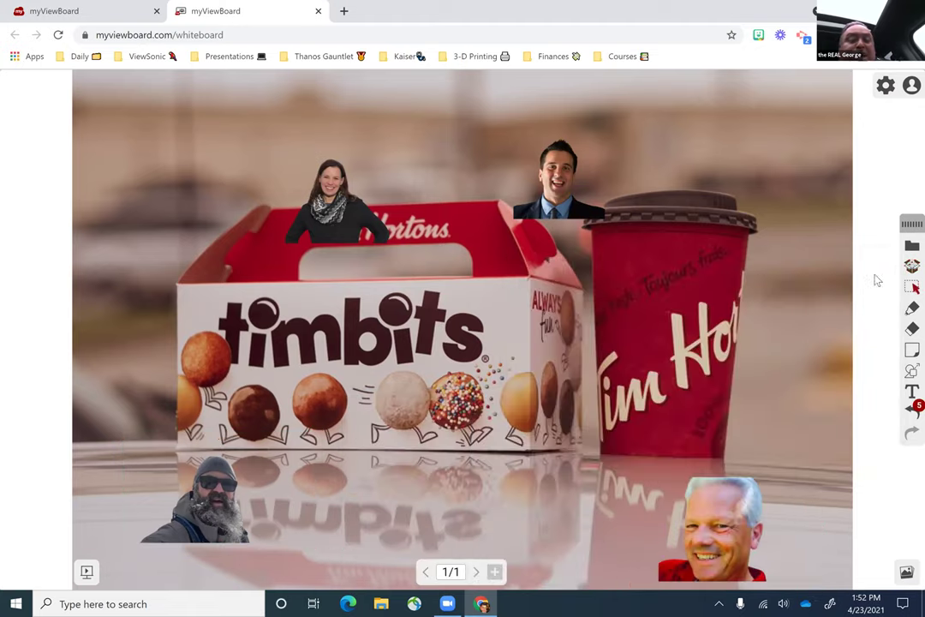
Move the woman's photo to the upper-left corner of the canvas and enlarge it until it overlaps the Timbits box.
{"action": "left_click", "coordinate": [246, 181]}
{"action": "left_click_drag", "start_coordinate": [246, 180], "coordinate": [78, 103]}
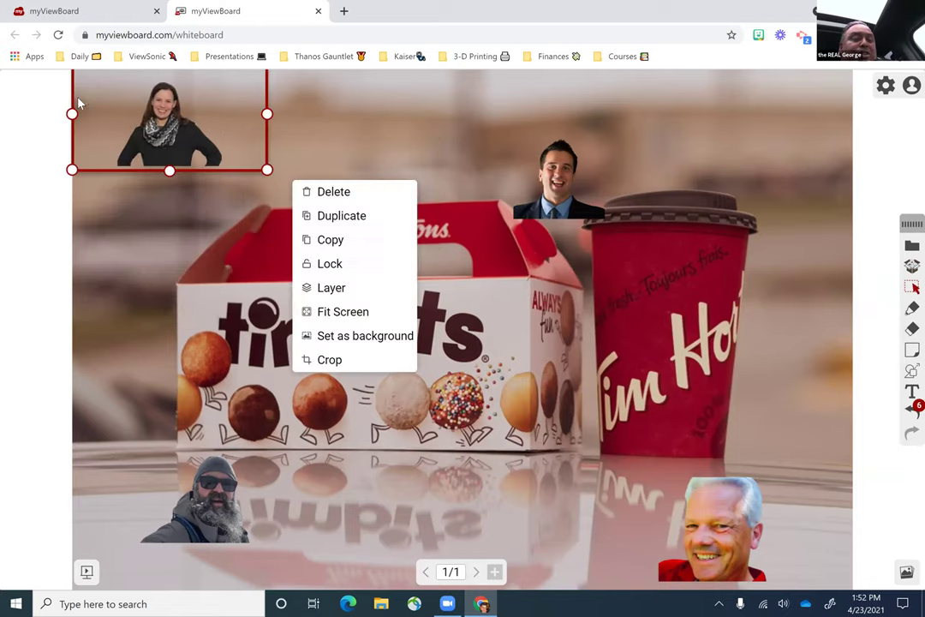
{"action": "left_click", "coordinate": [193, 174]}
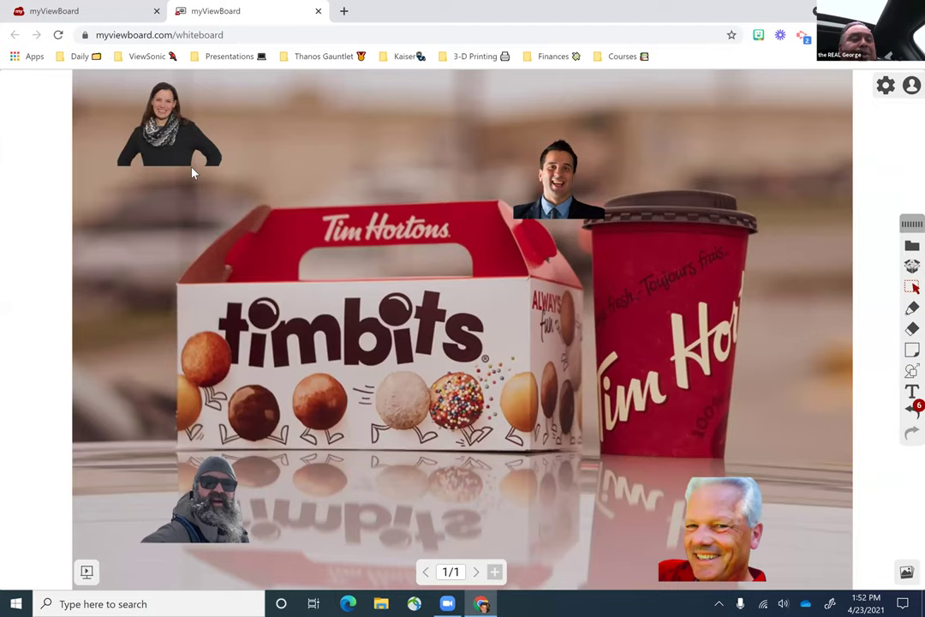
{"action": "left_click", "coordinate": [209, 151]}
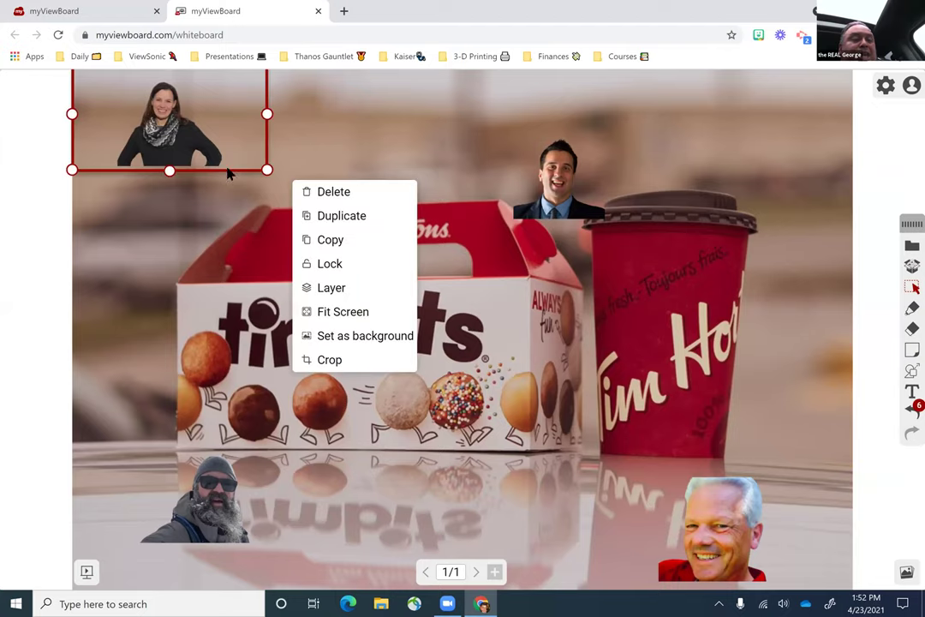
{"action": "left_click_drag", "start_coordinate": [261, 163], "coordinate": [522, 454]}
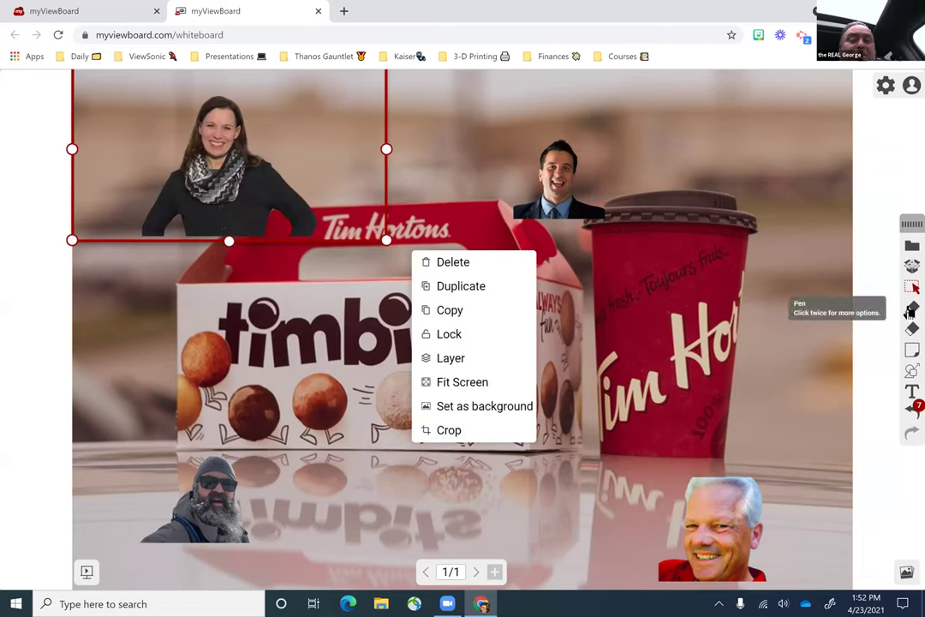
Sketch a simple house with the AI Pen, using a square body and a peaked roof.
{"action": "left_click", "coordinate": [909, 310]}
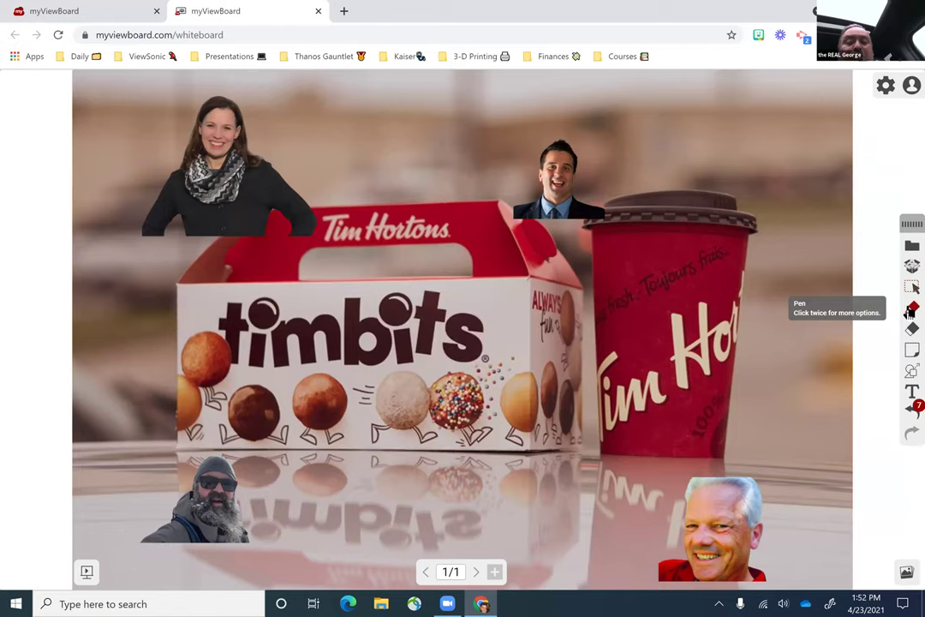
{"action": "left_click", "coordinate": [909, 311]}
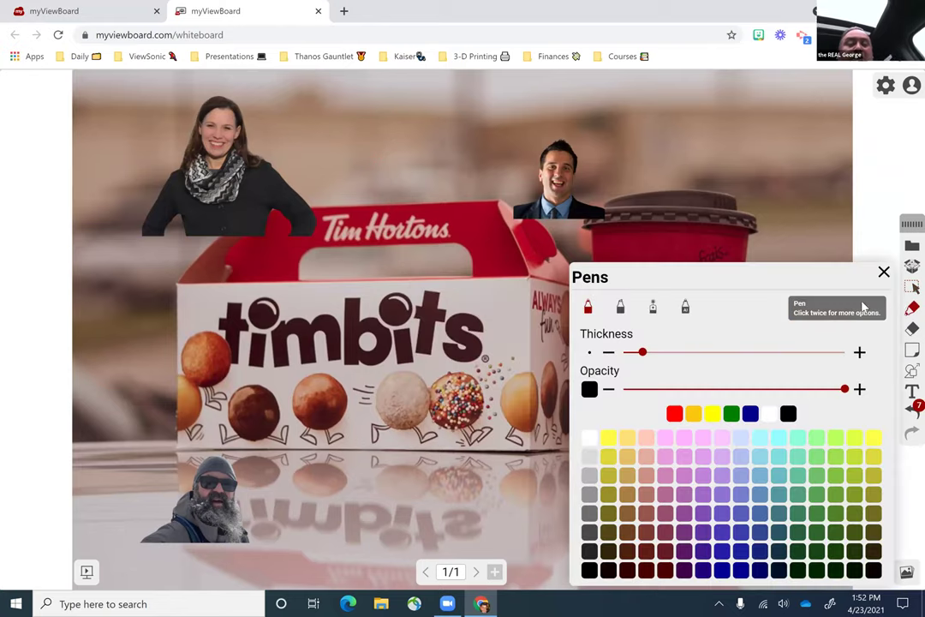
{"action": "left_click", "coordinate": [685, 310]}
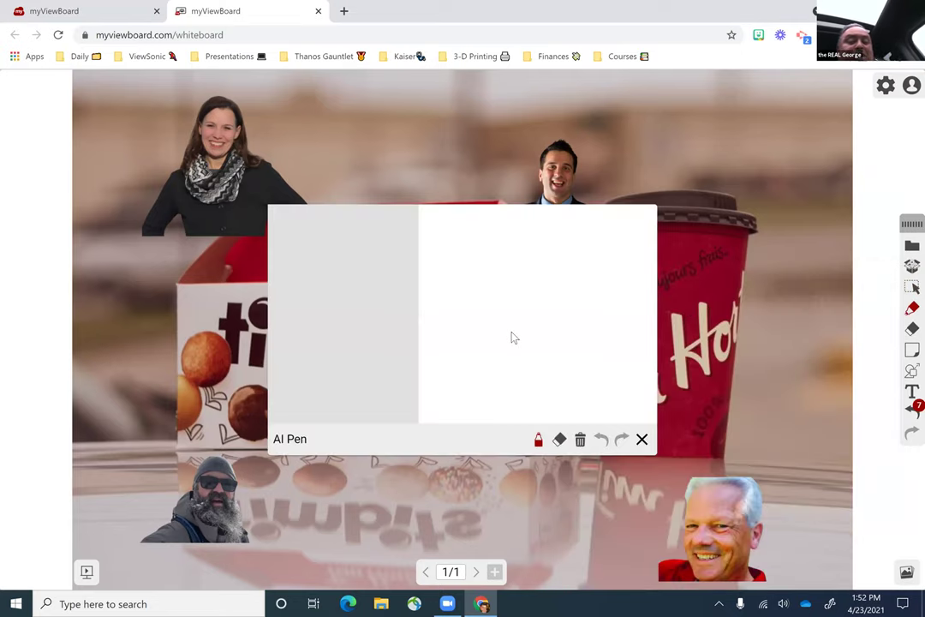
{"action": "mouse_move", "coordinate": [491, 345]}
{"action": "left_mouse_down"}
{"action": "mouse_move", "coordinate": [495, 290]}
{"action": "mouse_move", "coordinate": [551, 290]}
{"action": "mouse_move", "coordinate": [565, 350]}
{"action": "mouse_move", "coordinate": [552, 342]}
{"action": "mouse_move", "coordinate": [496, 351]}
{"action": "left_mouse_up"}
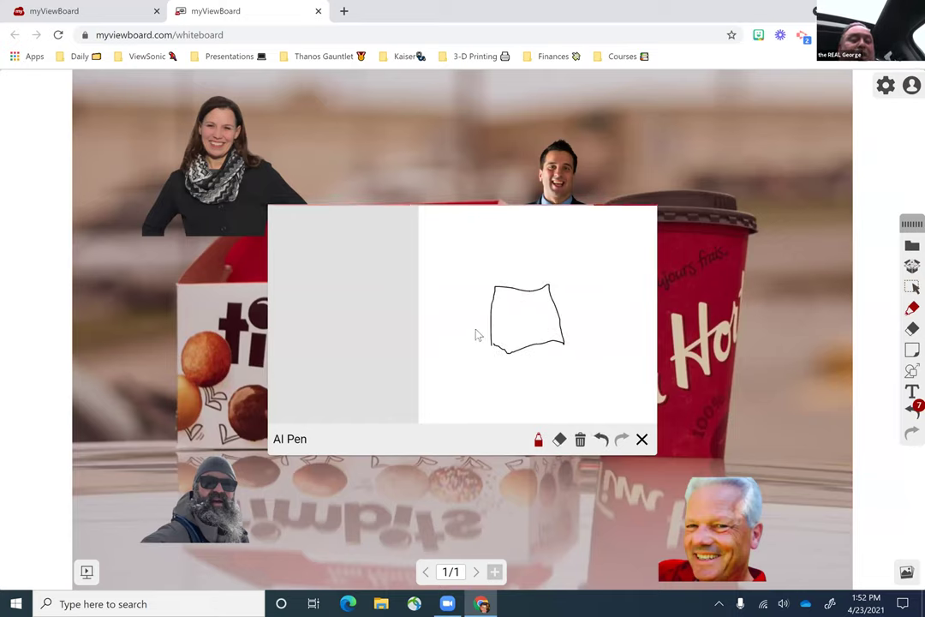
{"action": "mouse_move", "coordinate": [470, 293]}
{"action": "left_mouse_down"}
{"action": "mouse_move", "coordinate": [506, 261]}
{"action": "mouse_move", "coordinate": [564, 297]}
{"action": "left_mouse_up"}
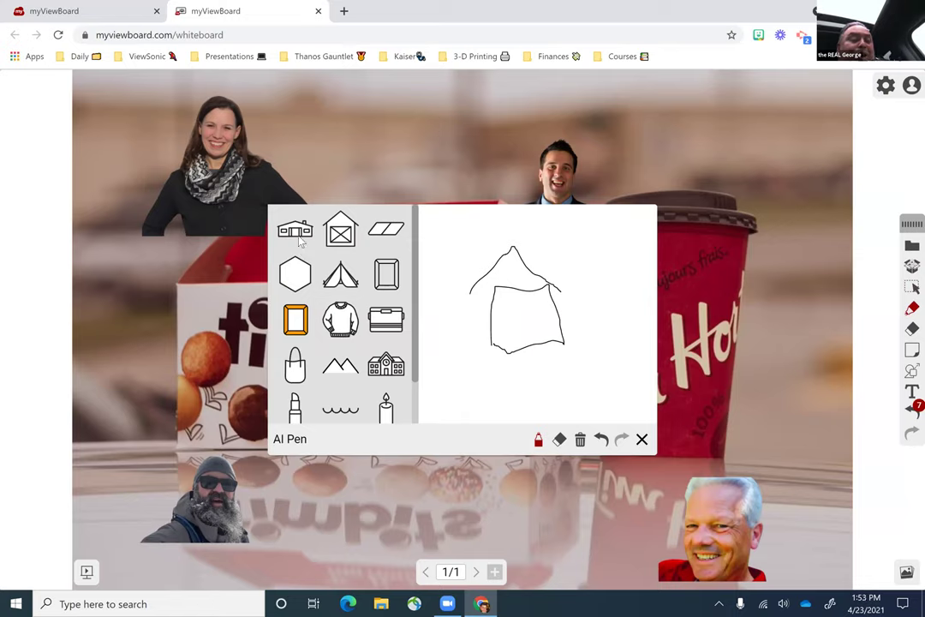
Place the suggested long house icon with a chimney beside the woman's photo and enlarge it.
{"action": "left_click_drag", "start_coordinate": [300, 243], "coordinate": [328, 147]}
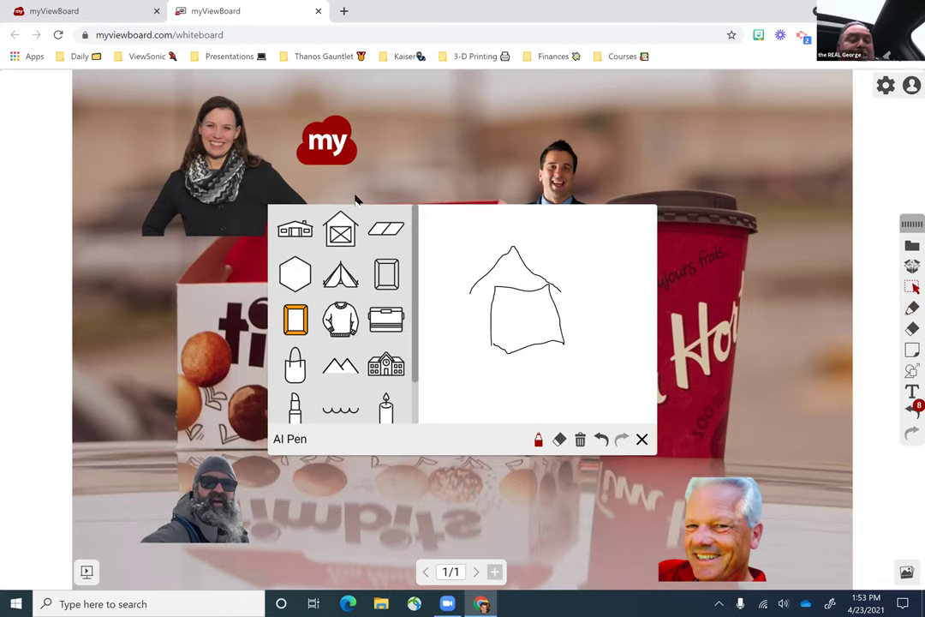
{"action": "left_click", "coordinate": [642, 439]}
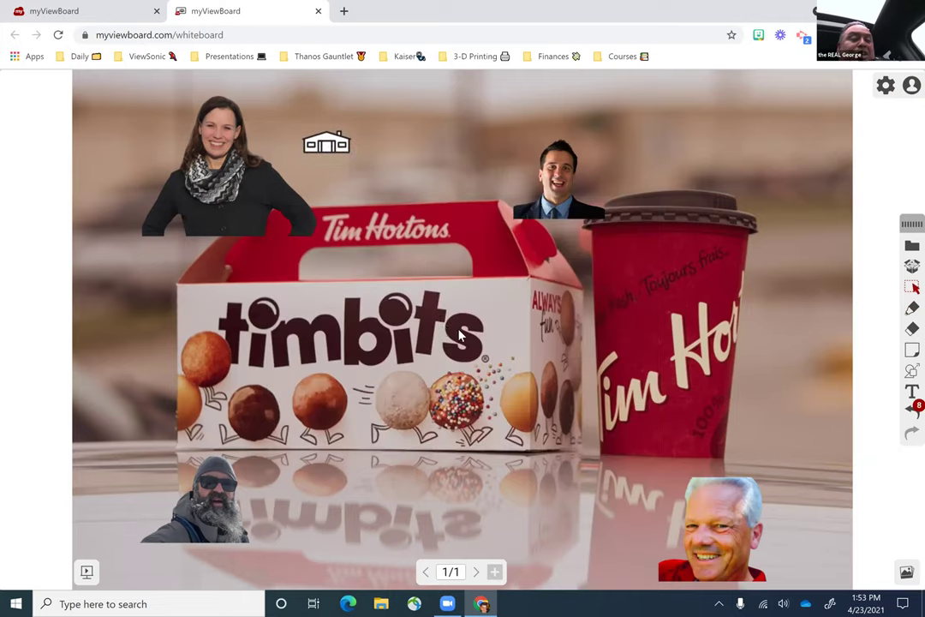
{"action": "left_click", "coordinate": [311, 146]}
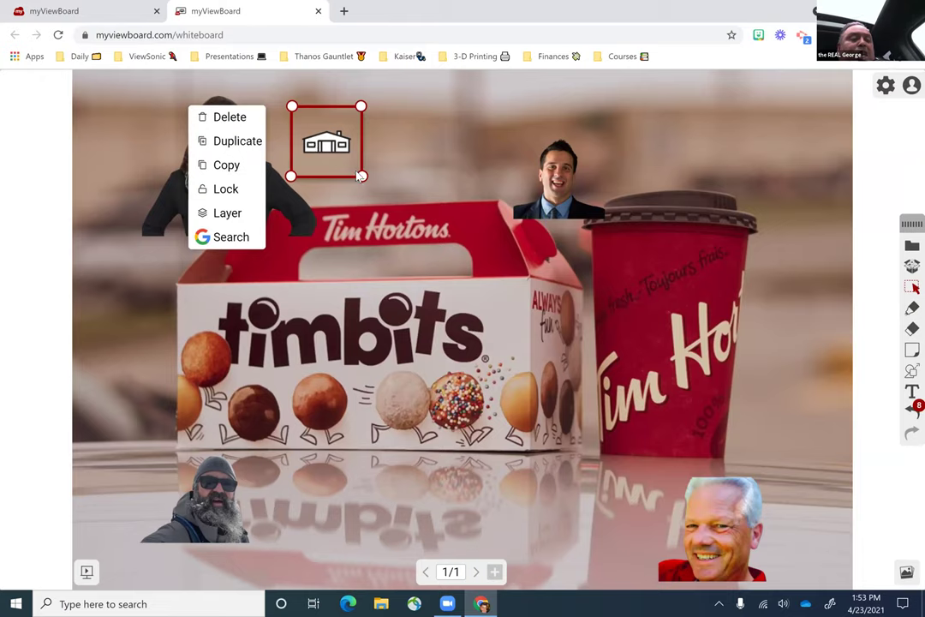
{"action": "left_click_drag", "start_coordinate": [361, 176], "coordinate": [408, 223]}
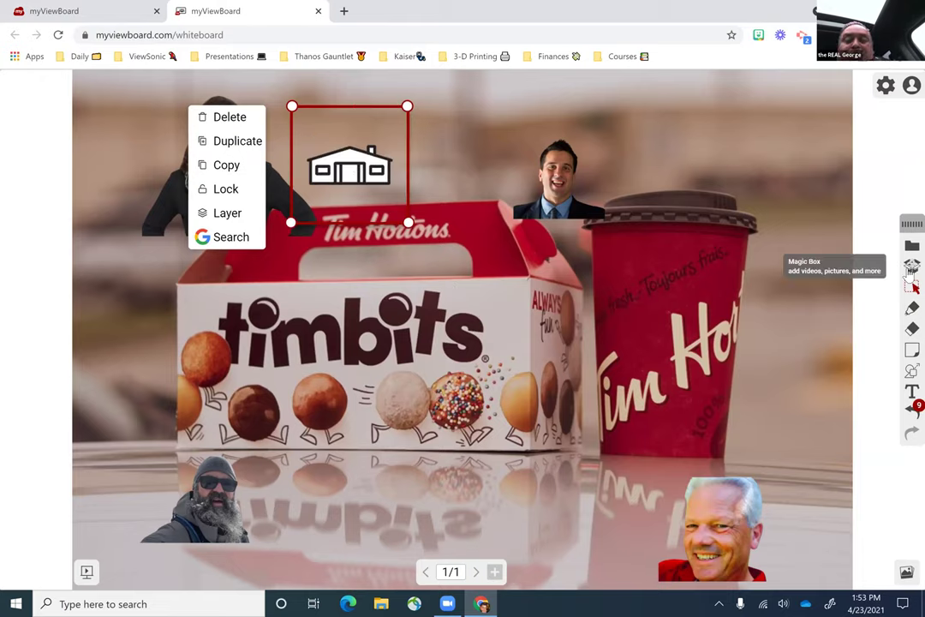
Draw two black four-sided outlines, a large one around the man in the suit and a smaller one above the cup.
{"action": "left_click", "coordinate": [910, 370]}
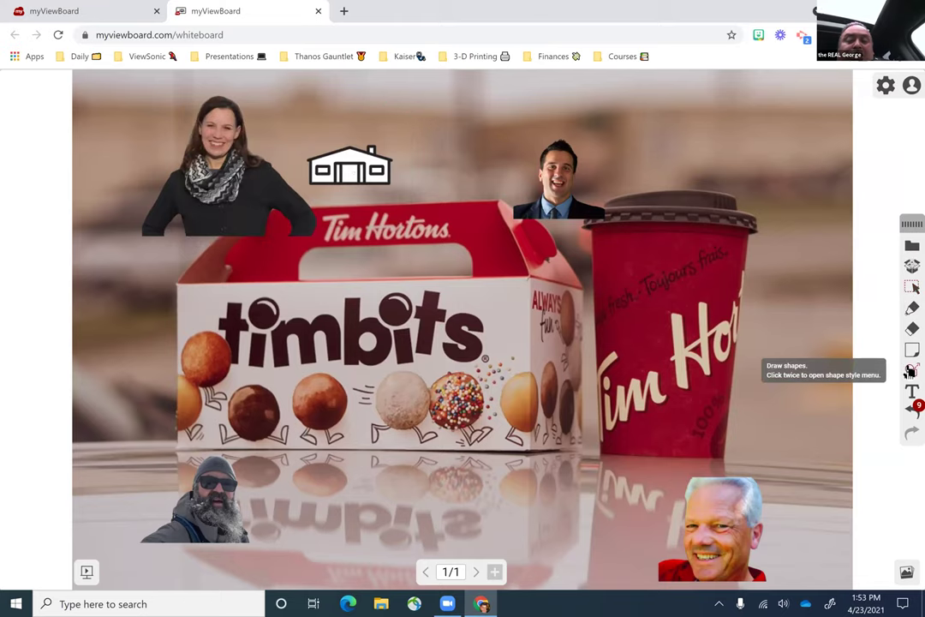
{"action": "left_click", "coordinate": [910, 370]}
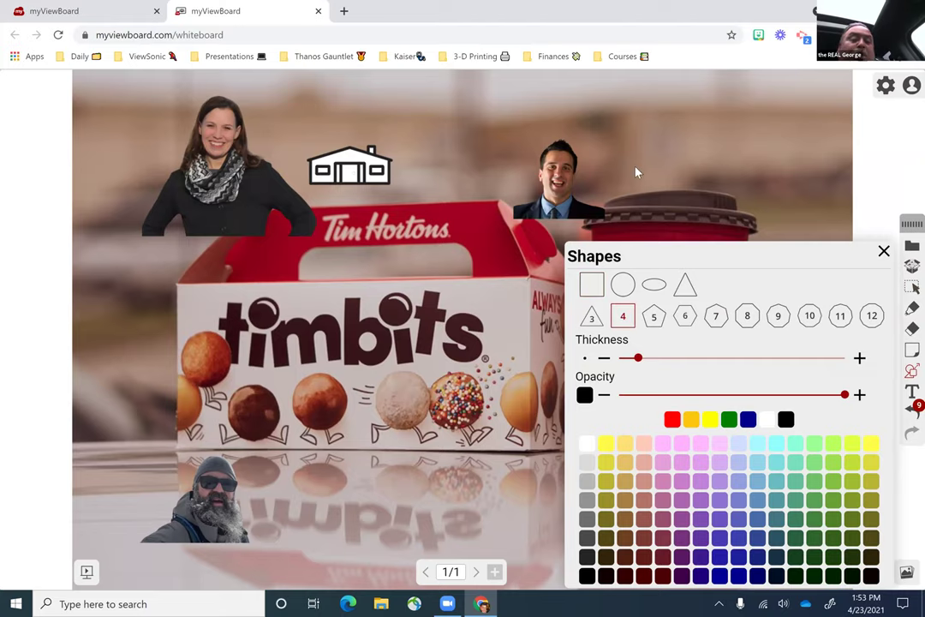
{"action": "left_click_drag", "start_coordinate": [614, 133], "coordinate": [693, 237]}
{"action": "left_click_drag", "start_coordinate": [617, 108], "coordinate": [694, 191]}
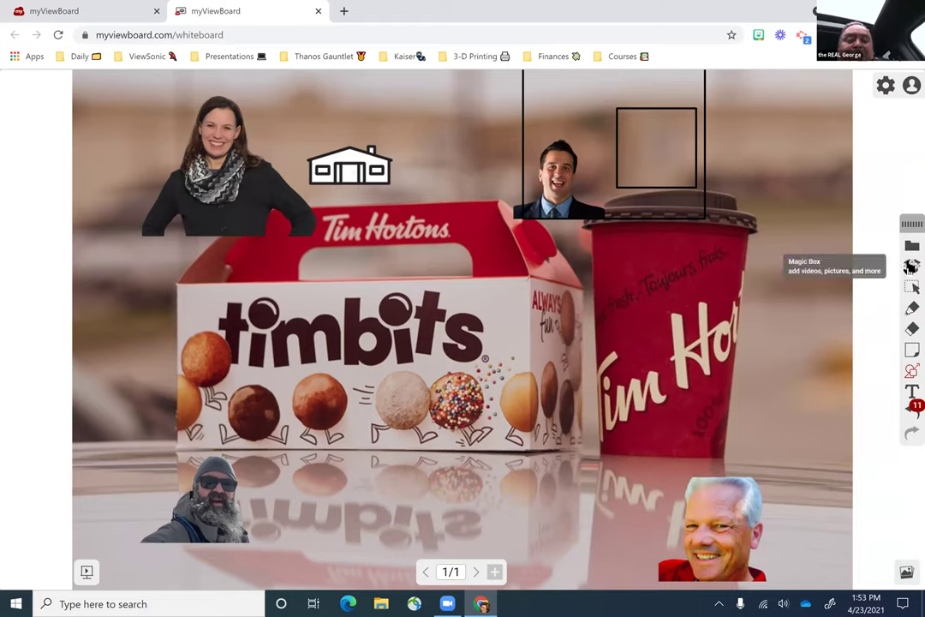
Search images for "design", add the green swirl picture to the canvas, and move it onto the lower front of the Timbits box.
{"action": "left_click", "coordinate": [910, 266]}
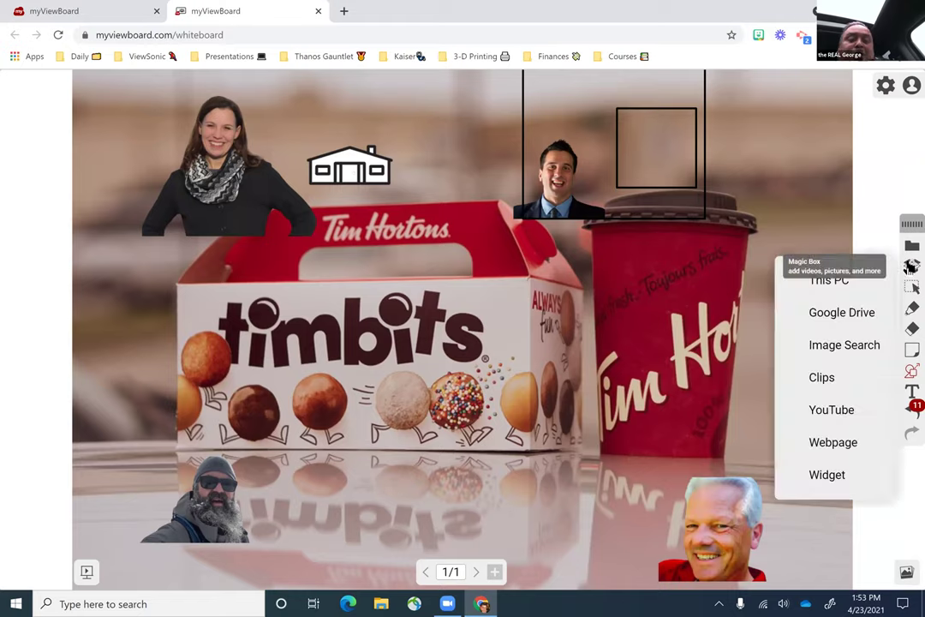
{"action": "left_click", "coordinate": [865, 343]}
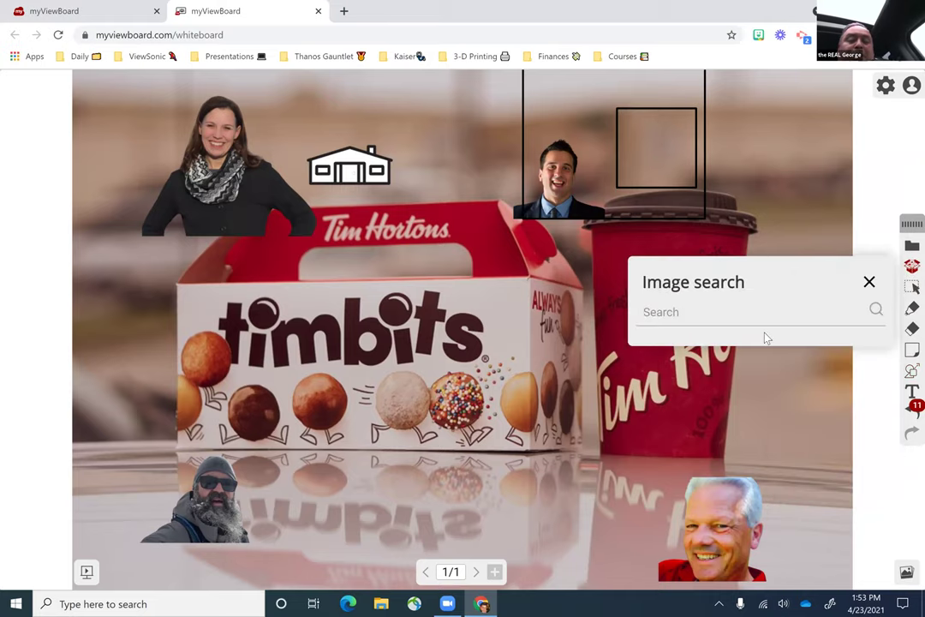
{"action": "type", "text": "design"}
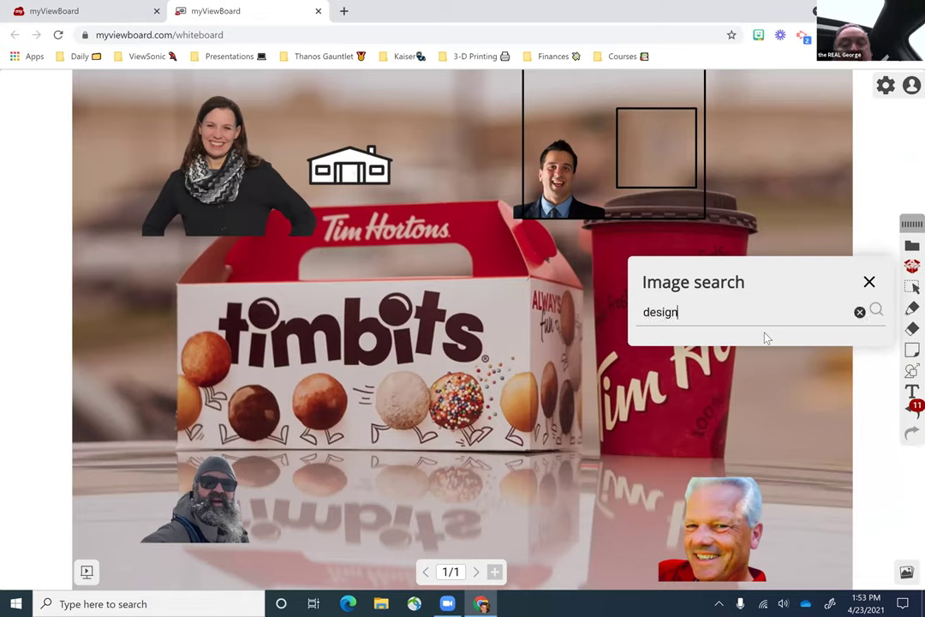
{"action": "key", "text": "Return"}
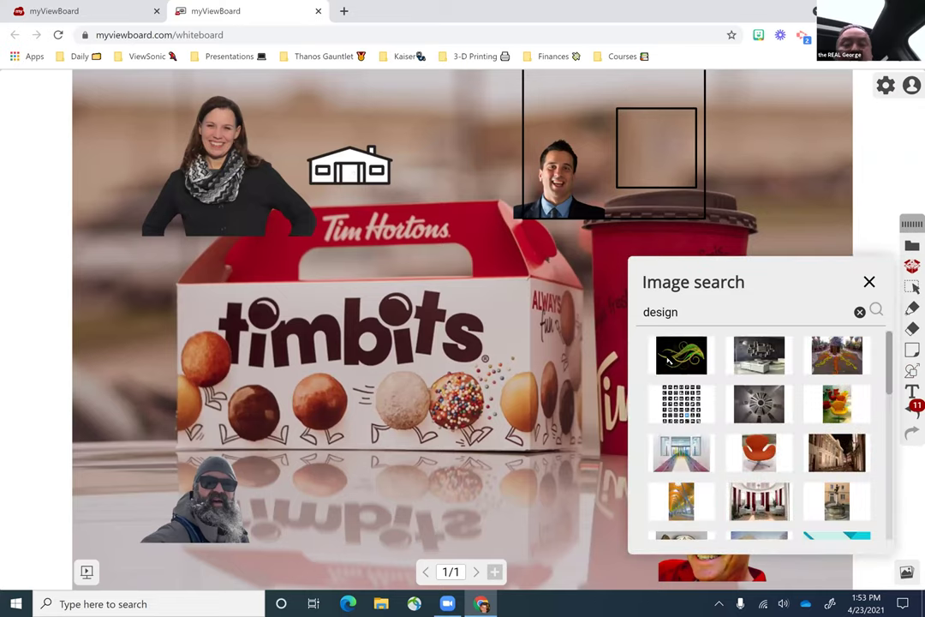
{"action": "left_click_drag", "start_coordinate": [683, 361], "coordinate": [358, 497]}
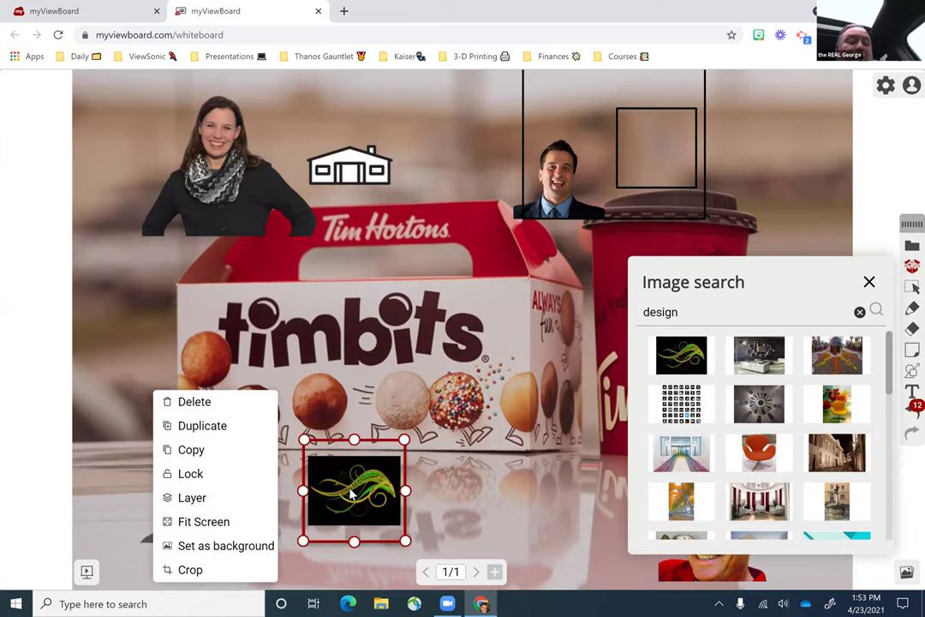
{"action": "left_click", "coordinate": [340, 437]}
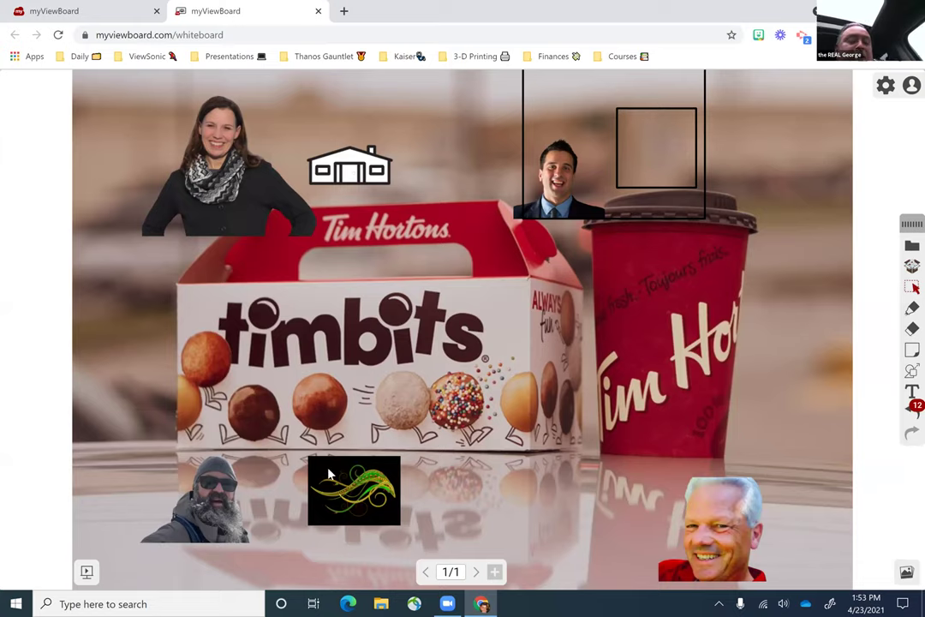
{"action": "left_click", "coordinate": [326, 443]}
{"action": "left_click_drag", "start_coordinate": [336, 477], "coordinate": [303, 399]}
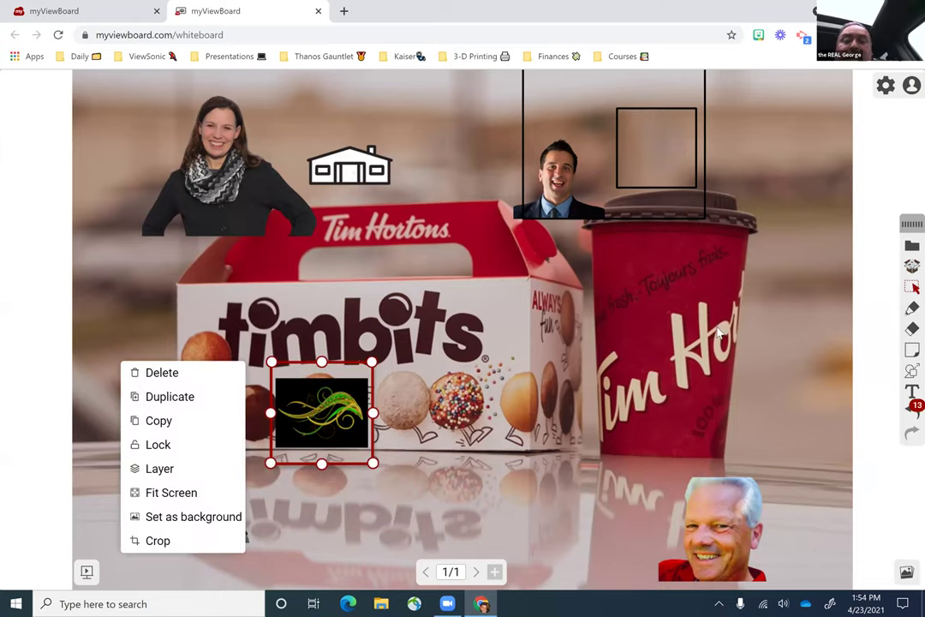
Search YouTube for "rick roll" and embed the Rick Astley "Never Gonna Give You Up" video below the Timbits box.
{"action": "left_click", "coordinate": [910, 269]}
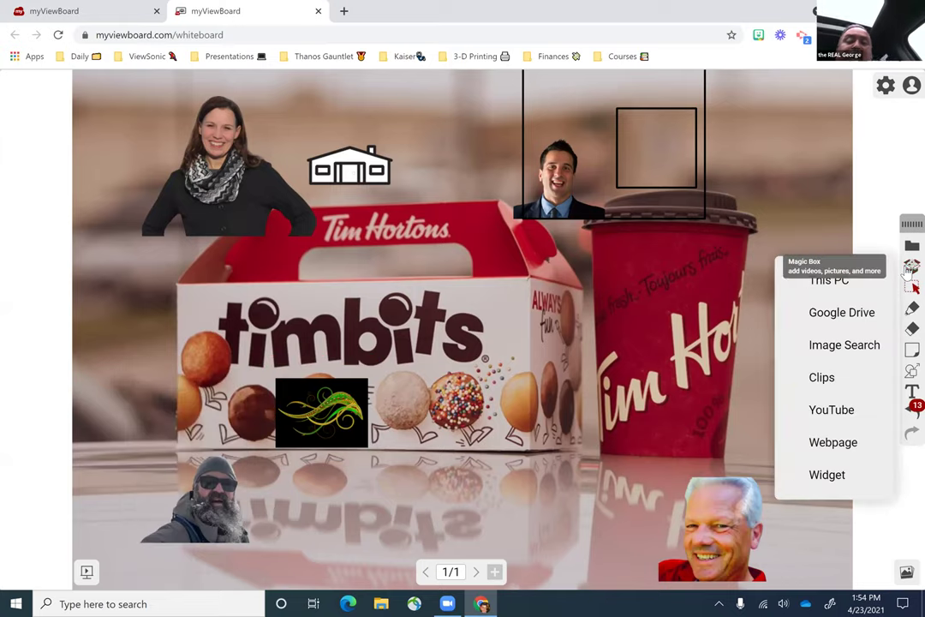
{"action": "left_click", "coordinate": [875, 410]}
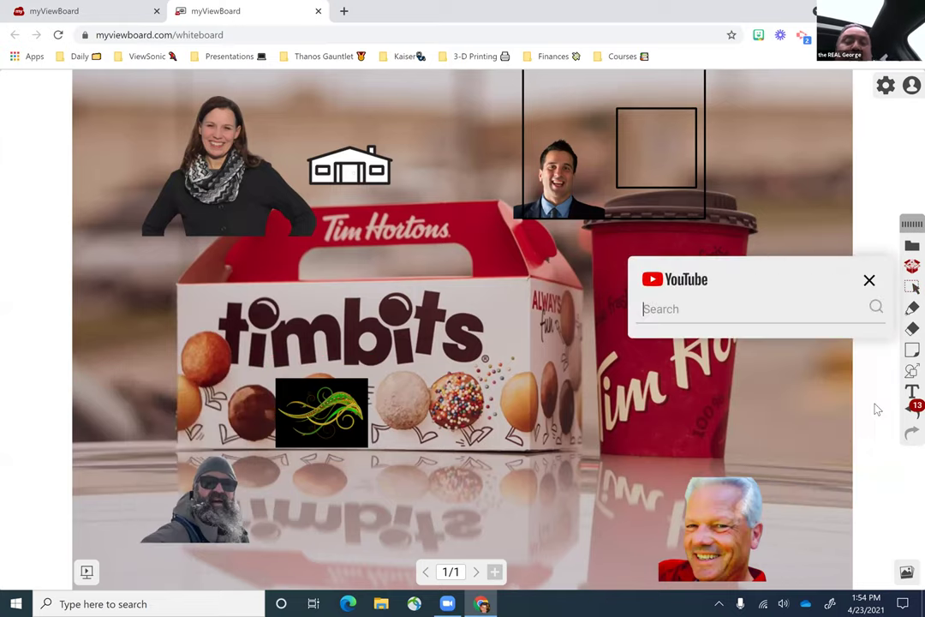
{"action": "type", "text": "rick rol"}
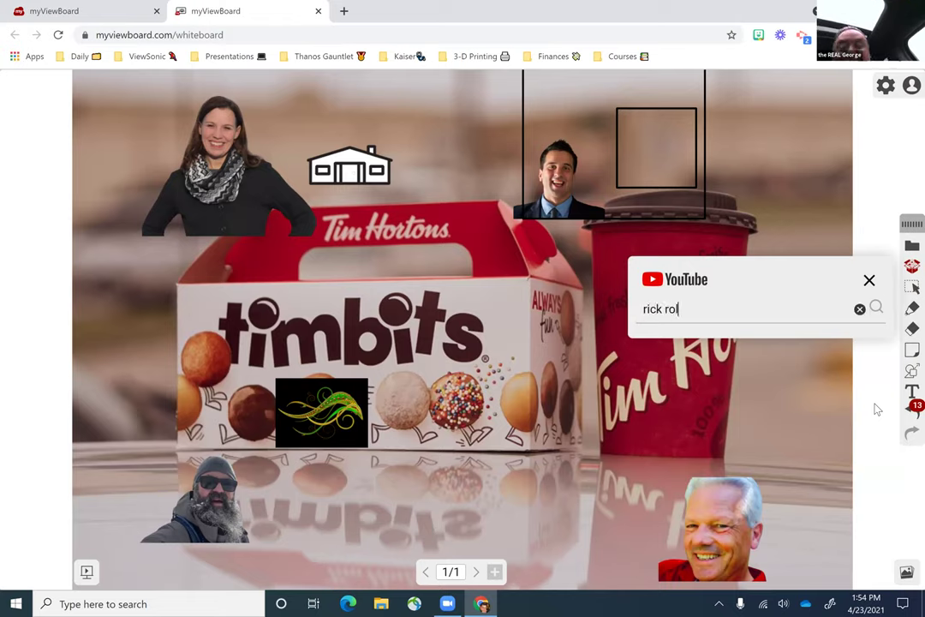
{"action": "type", "text": "l"}
{"action": "key", "text": "Return"}
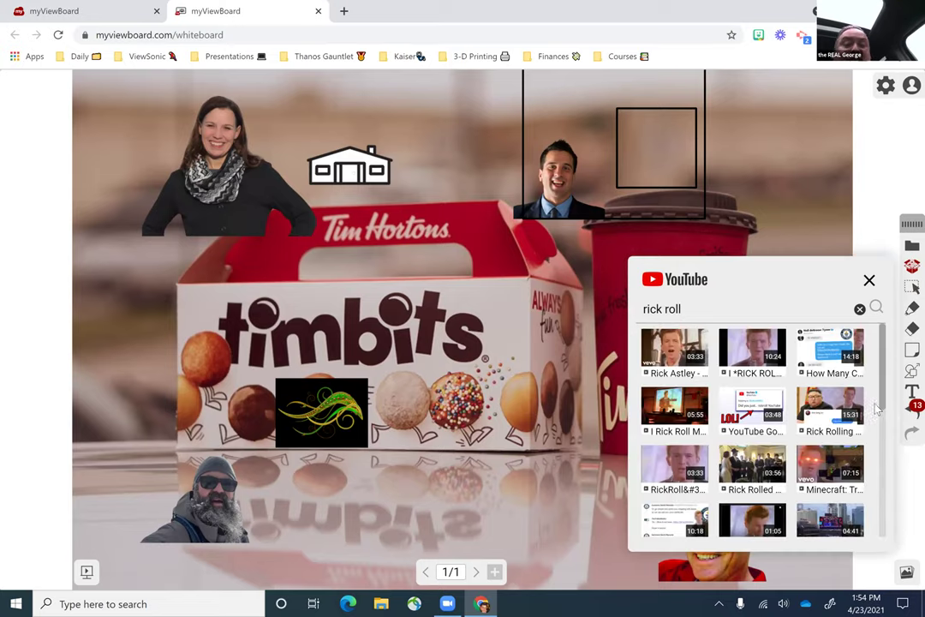
{"action": "left_click_drag", "start_coordinate": [668, 354], "coordinate": [482, 482]}
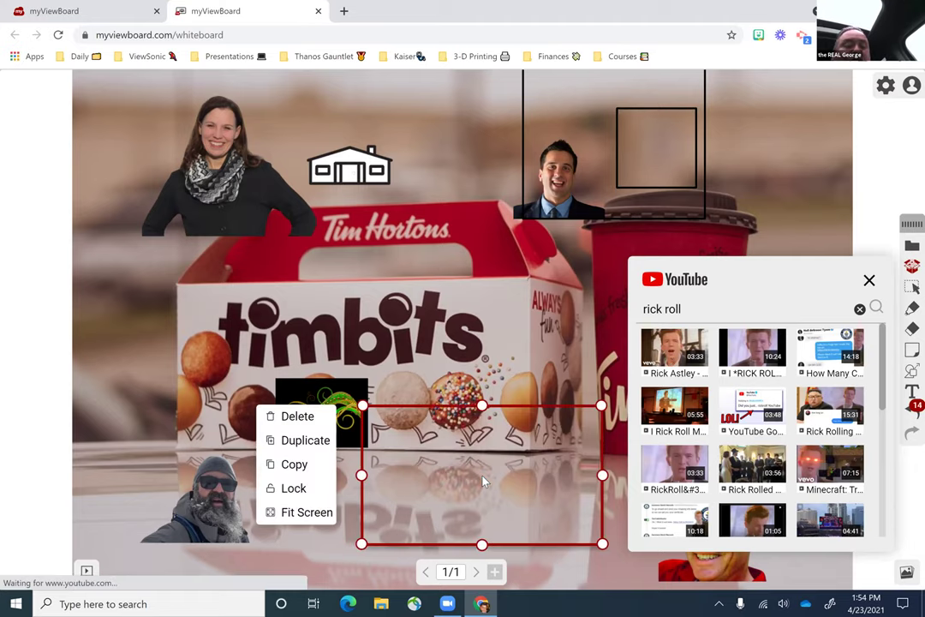
{"action": "left_click", "coordinate": [471, 344]}
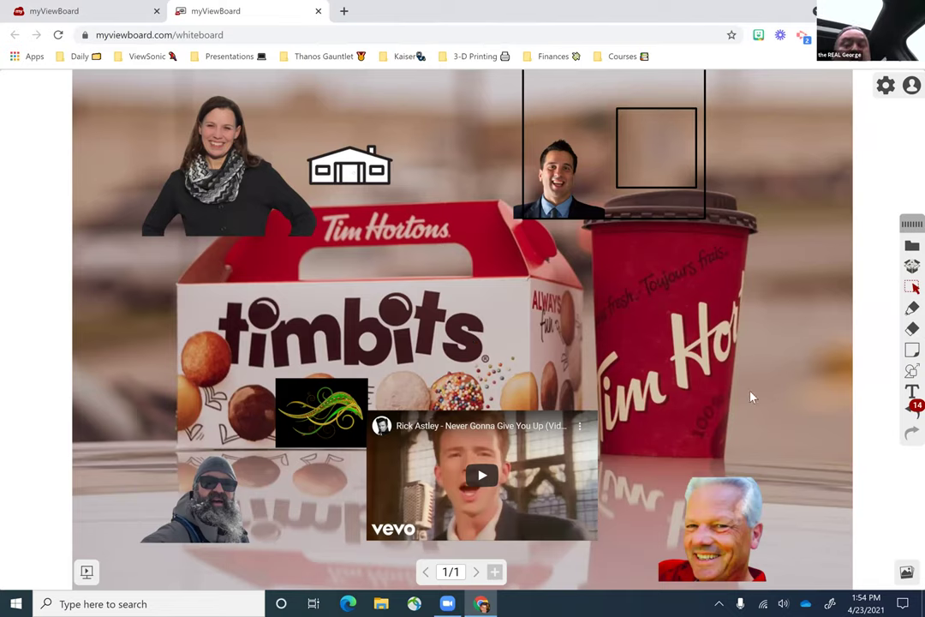
Search images for "party png" and add the yellow party popper with confetti to the canvas.
{"action": "left_click", "coordinate": [906, 271]}
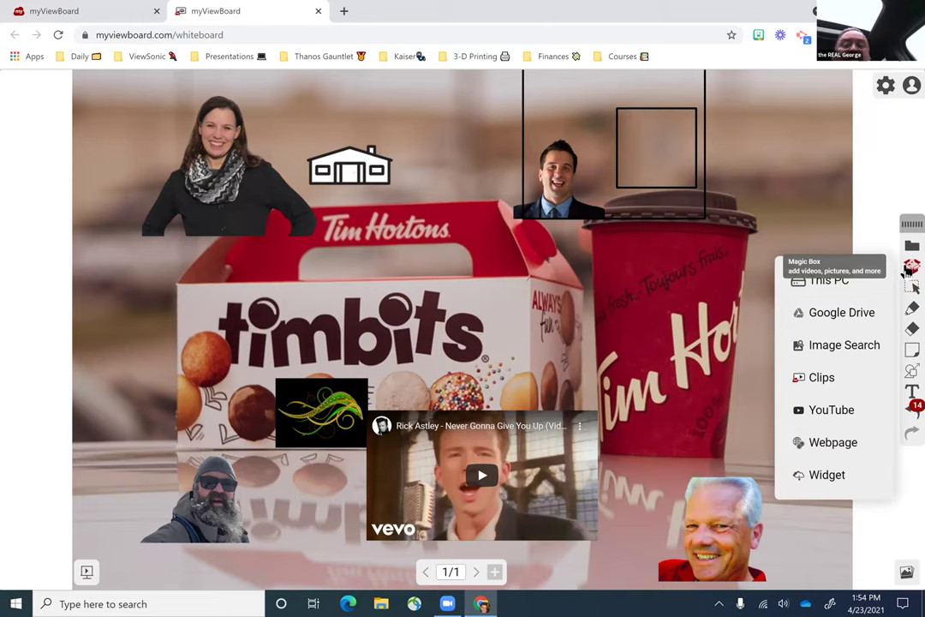
{"action": "left_click", "coordinate": [859, 359]}
{"action": "type", "text": "party"}
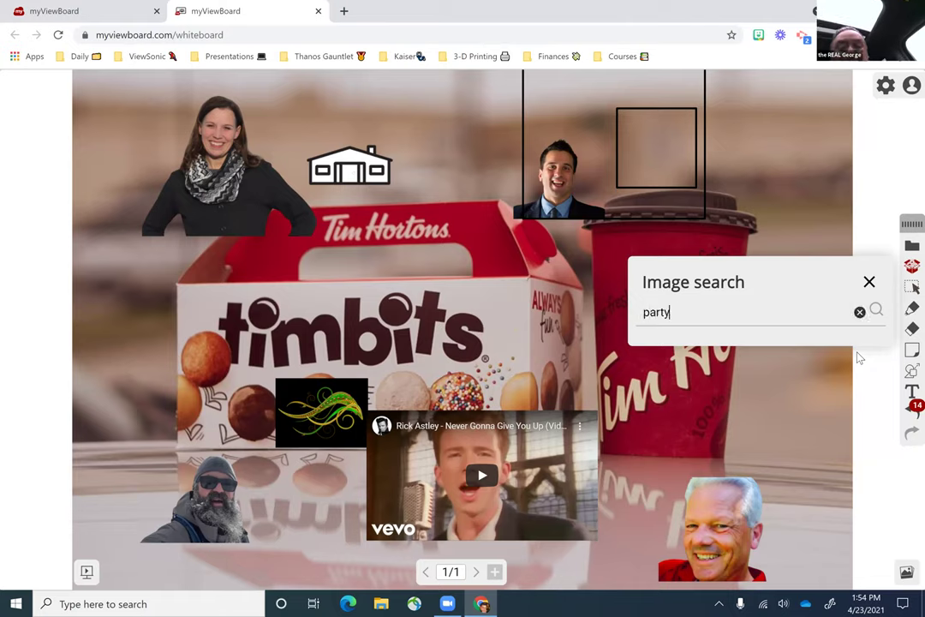
{"action": "type", "text": " png"}
{"action": "key", "text": "Return"}
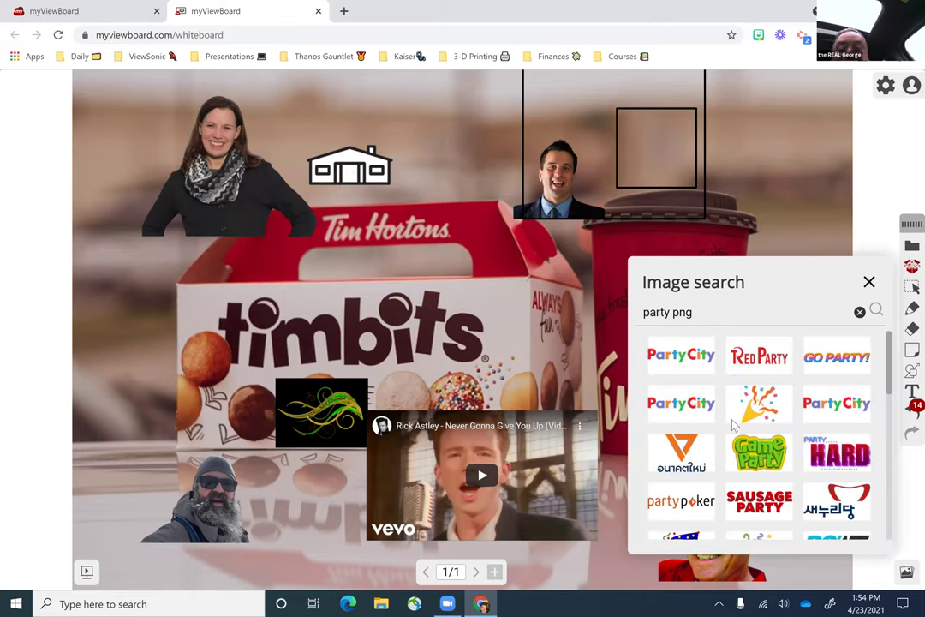
{"action": "left_click_drag", "start_coordinate": [759, 404], "coordinate": [554, 324]}
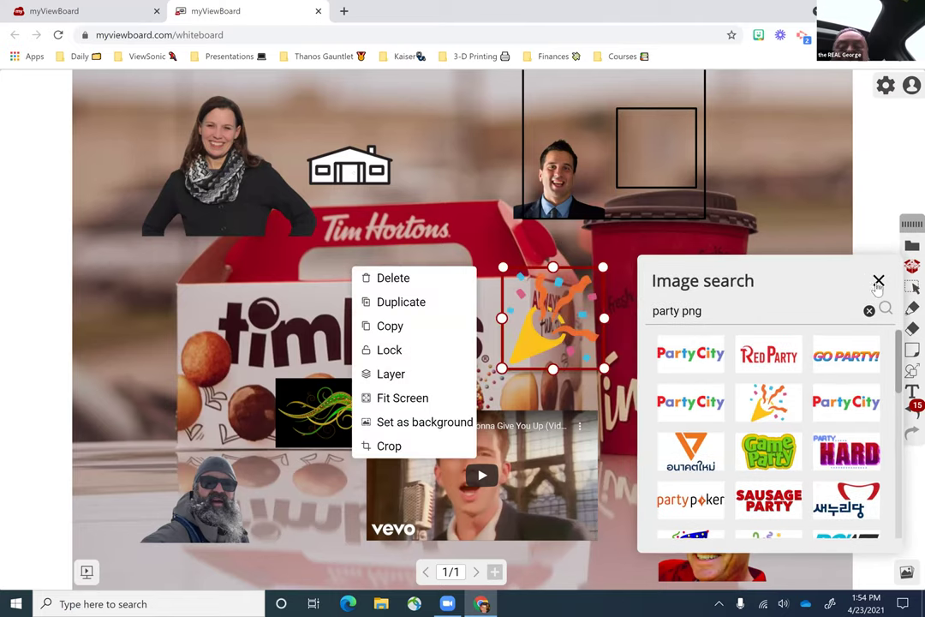
{"action": "left_click", "coordinate": [869, 282]}
Move the party popper beside the lower part of the red cup, above the white-haired man's photo, and enlarge it slightly.
{"action": "left_click", "coordinate": [562, 345]}
{"action": "left_click_drag", "start_coordinate": [561, 346], "coordinate": [741, 421]}
{"action": "left_click_drag", "start_coordinate": [778, 467], "coordinate": [787, 420]}
{"action": "left_click_drag", "start_coordinate": [736, 362], "coordinate": [676, 291]}
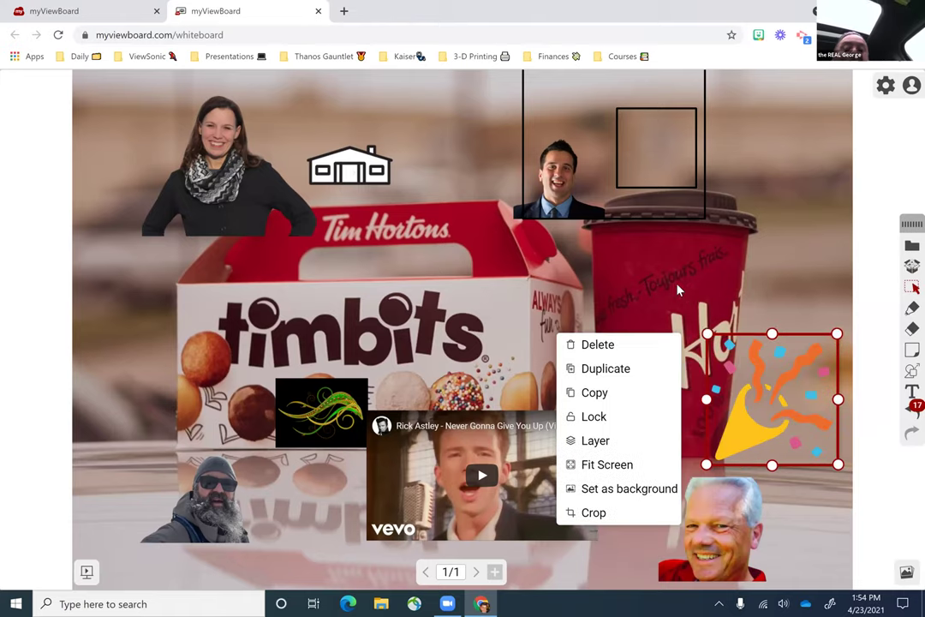
Draw a black downward arrow beside the bearded man's photo with the pen, and switch the whiteboard to presentation mode.
{"action": "left_click", "coordinate": [911, 308]}
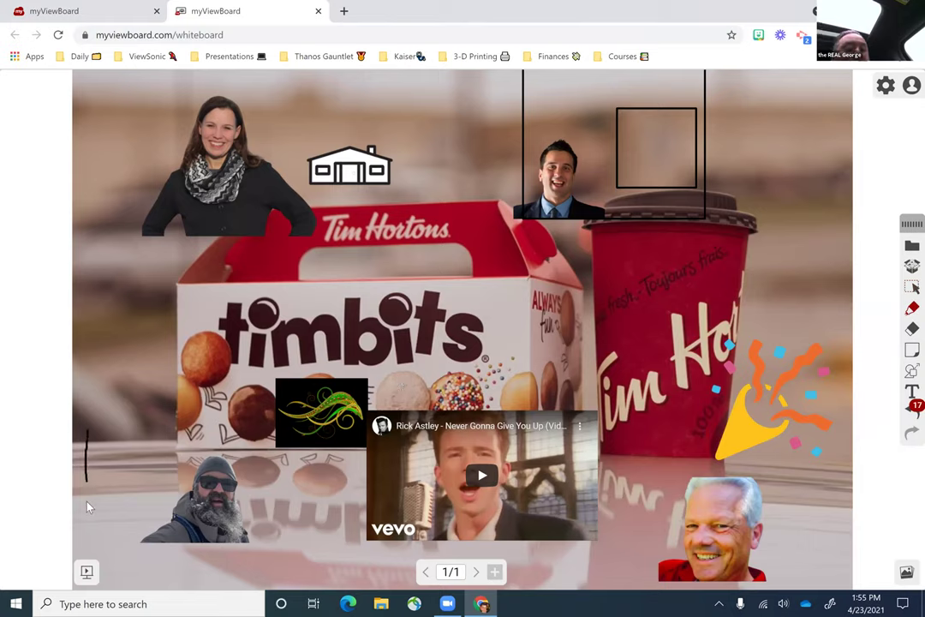
{"action": "mouse_move", "coordinate": [84, 510]}
{"action": "left_mouse_down"}
{"action": "mouse_move", "coordinate": [106, 502]}
{"action": "mouse_move", "coordinate": [84, 508]}
{"action": "mouse_move", "coordinate": [73, 490]}
{"action": "left_mouse_up"}
{"action": "left_click", "coordinate": [85, 572]}
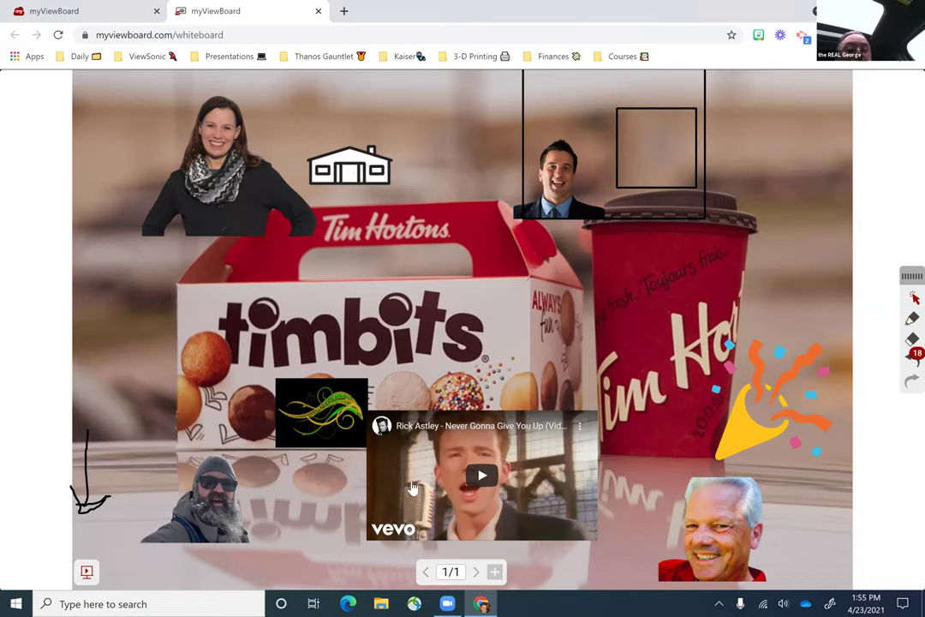
Play the embedded Rick Astley video on the canvas with its sound unmuted for a few seconds, and pause it.
{"action": "left_click", "coordinate": [482, 477]}
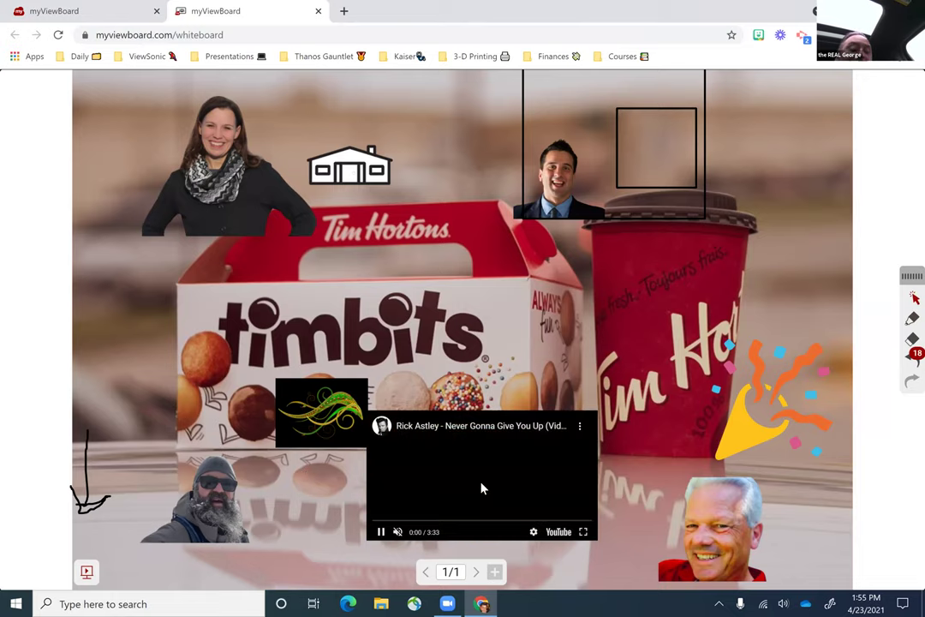
{"action": "left_click", "coordinate": [396, 532]}
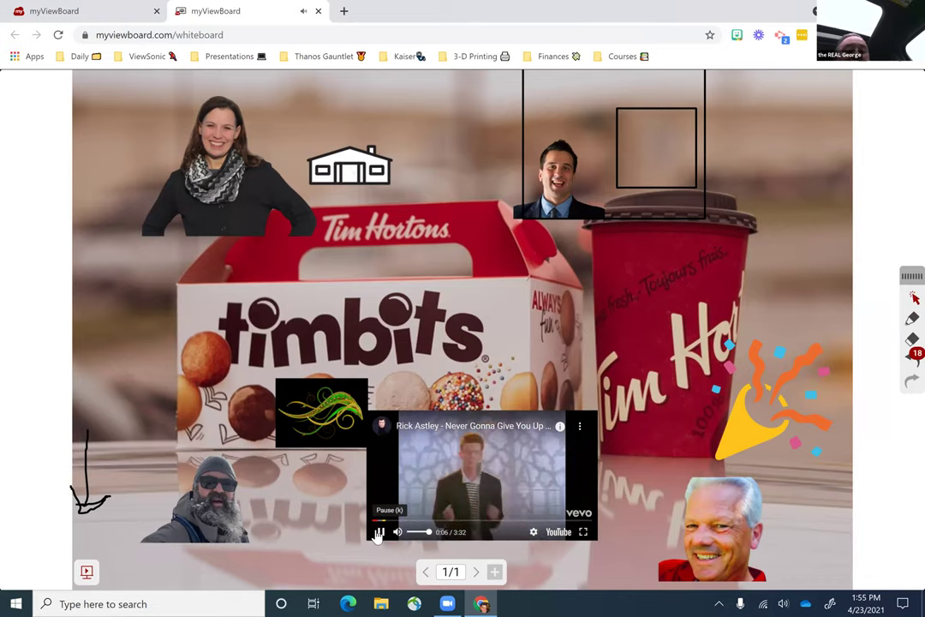
{"action": "left_click", "coordinate": [378, 533]}
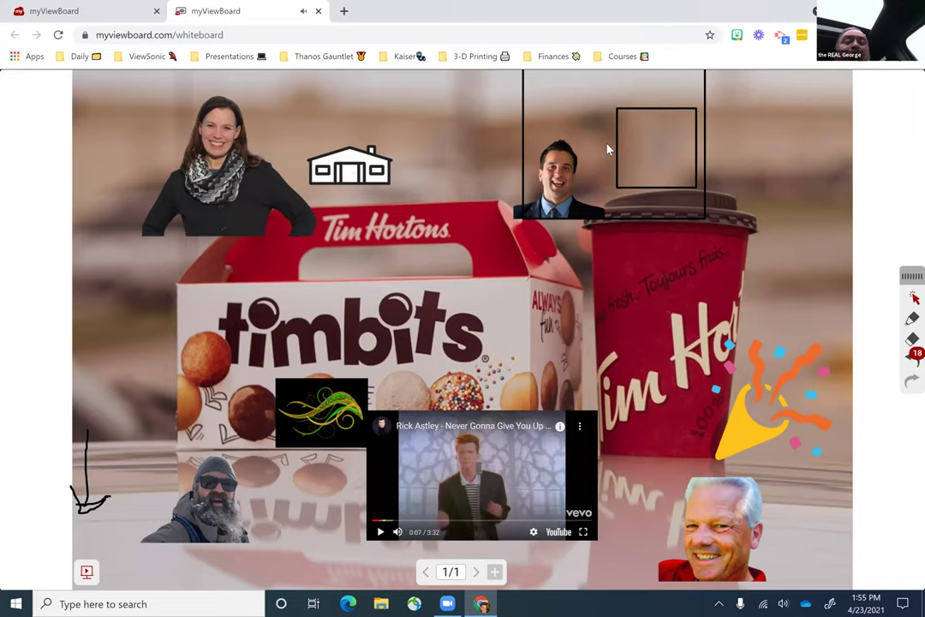
Return to the myViewBoard home page that is already open in the browser.
{"action": "left_click", "coordinate": [111, 18]}
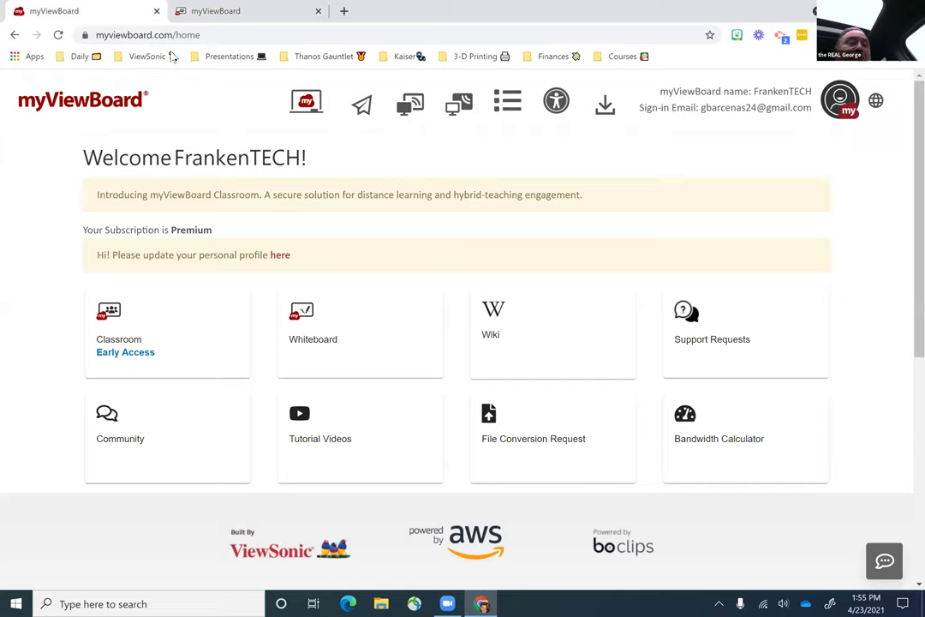